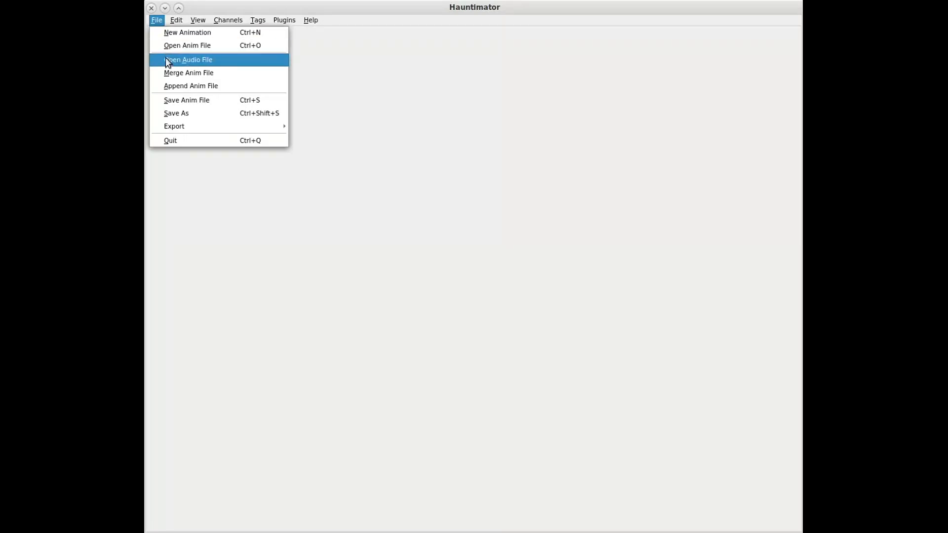
Load the audio file drama2.wav into the animation and play it back
click(168, 62)
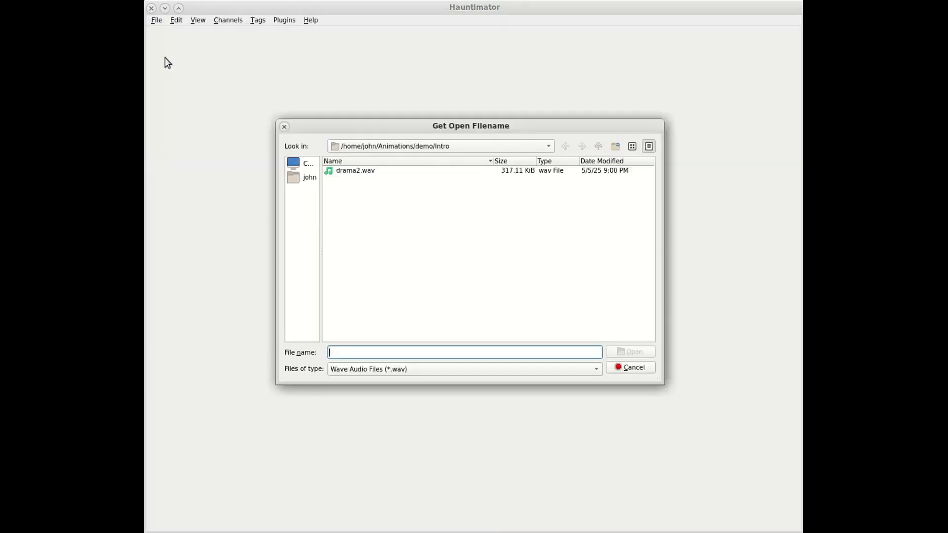
double_click(347, 172)
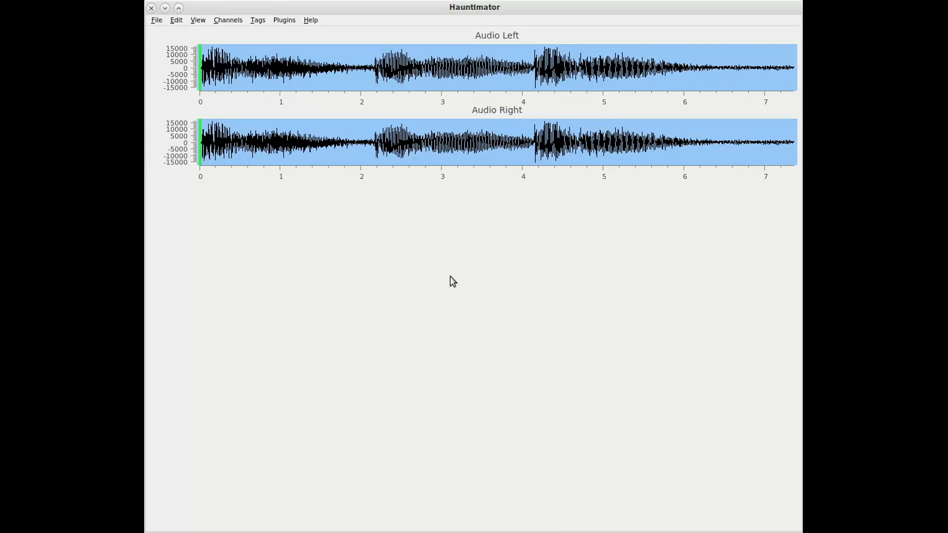
key(space)
Create a PWM channel named Audio with servo SG90 on channel S15
click(228, 19)
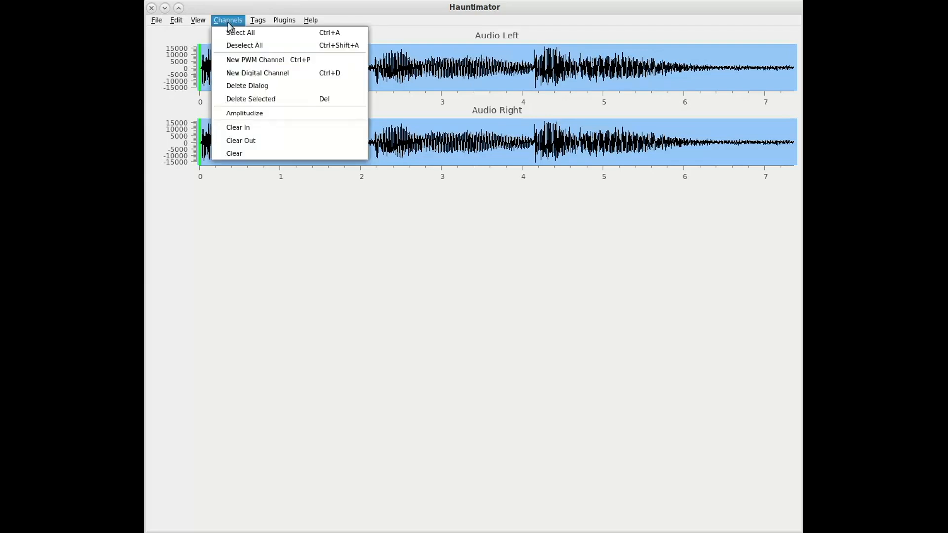
click(233, 60)
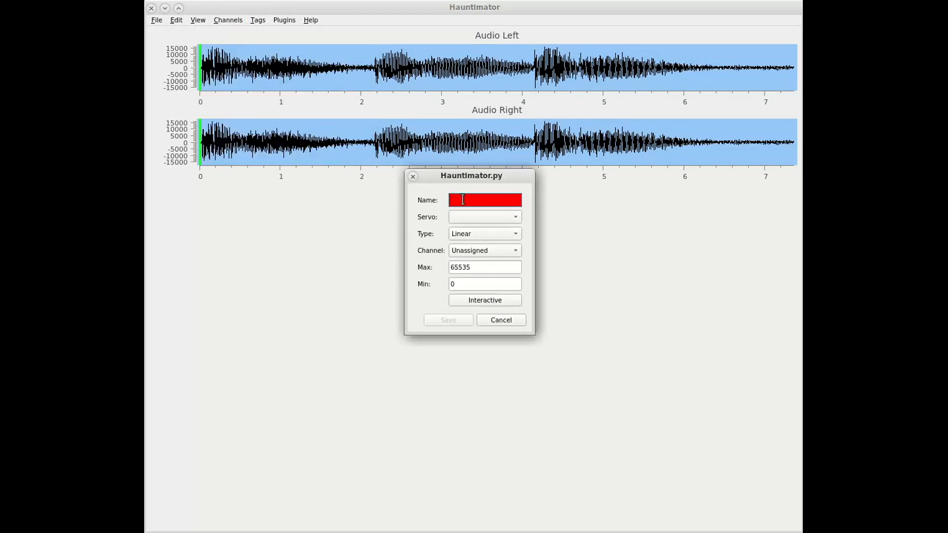
text(A)
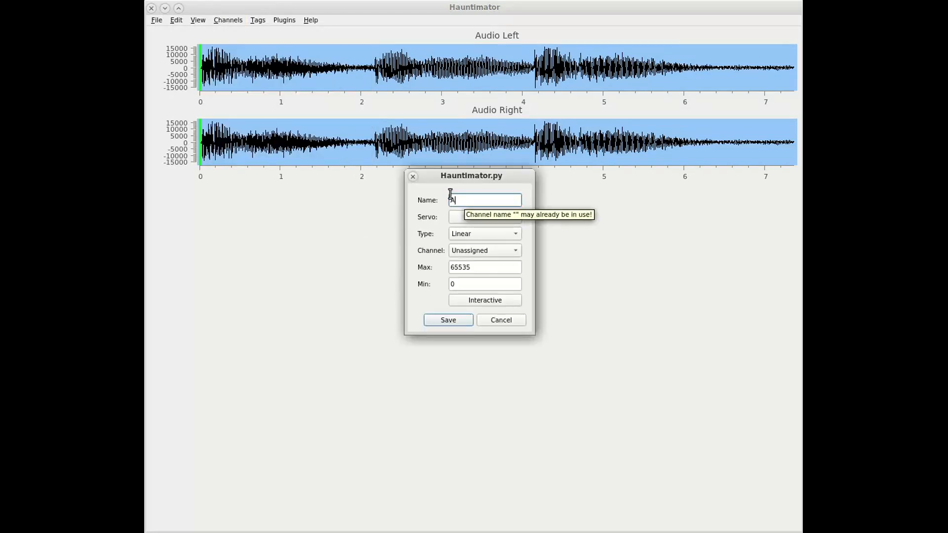
text(udio)
click(461, 219)
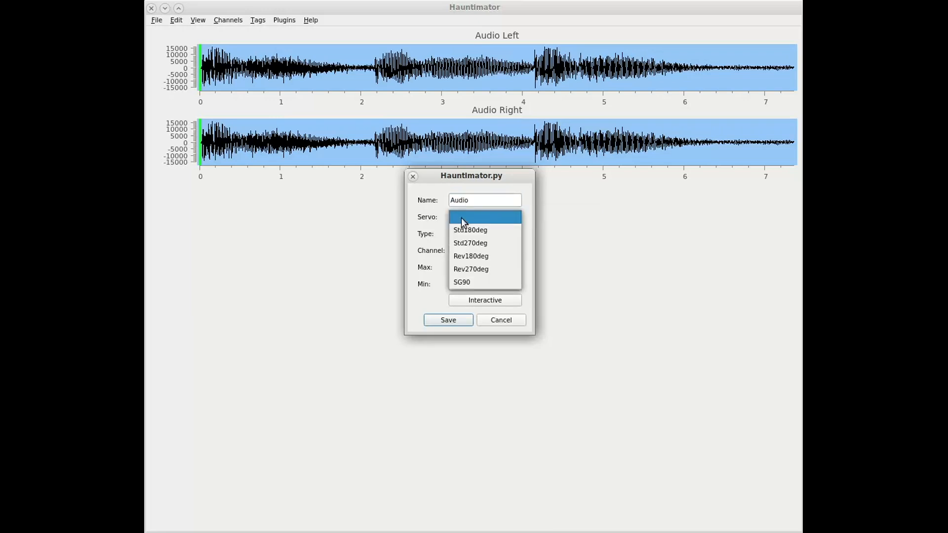
click(466, 281)
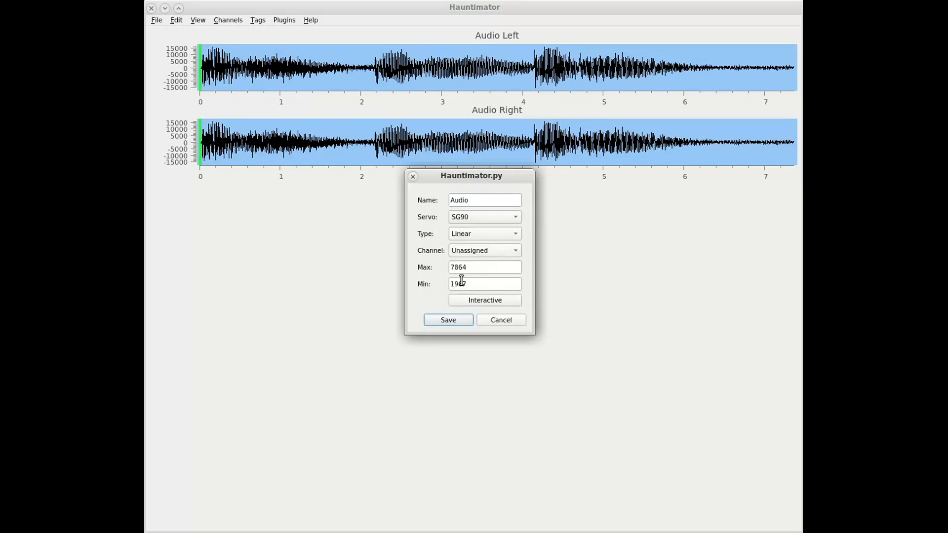
click(468, 251)
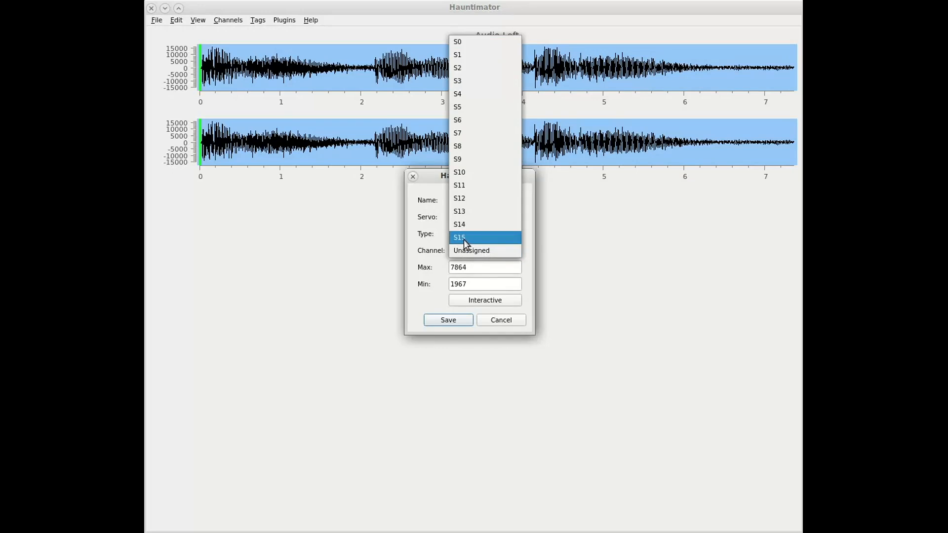
click(463, 238)
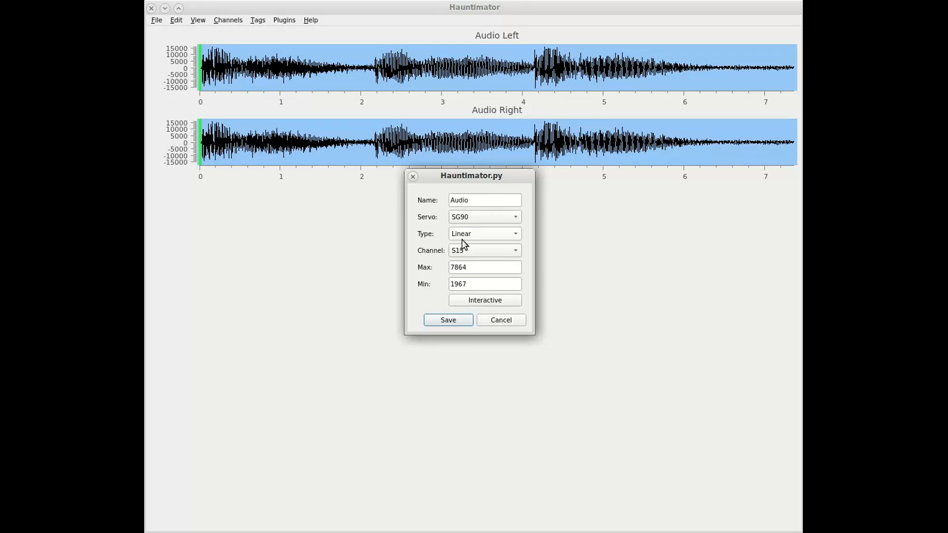
click(451, 321)
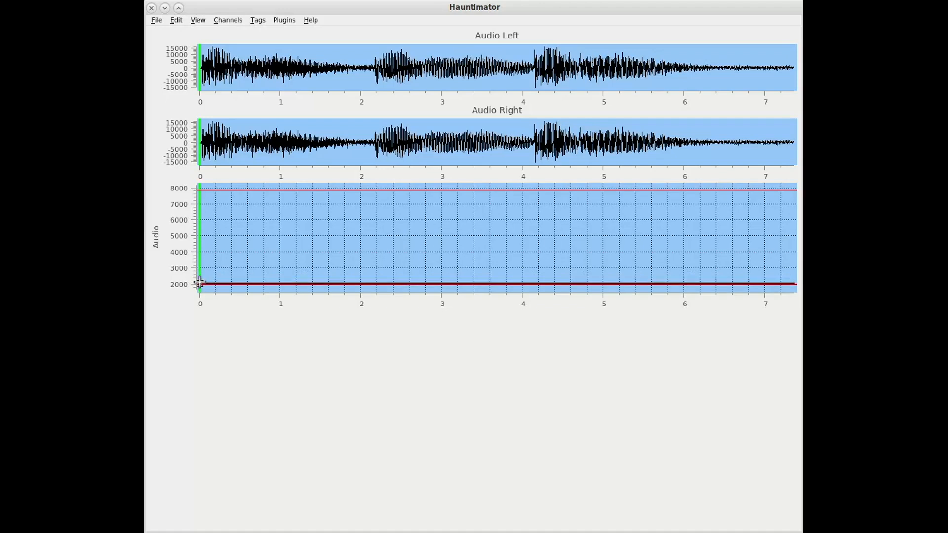
Plot a sawtooth in the Audio channel with peaks near 0.1, 2.2 and 4.1 s, falling to about 3000, 4100 and 2400
click(205, 192)
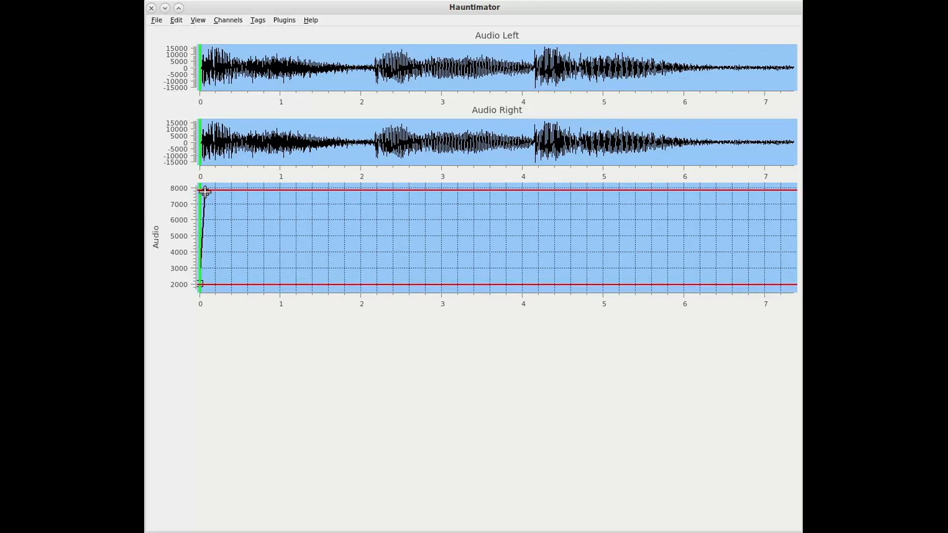
click(374, 267)
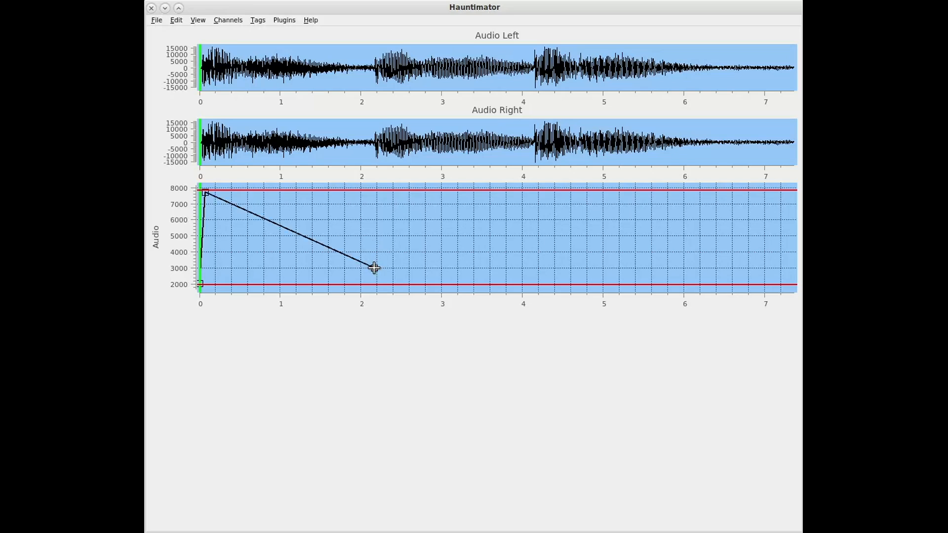
click(376, 195)
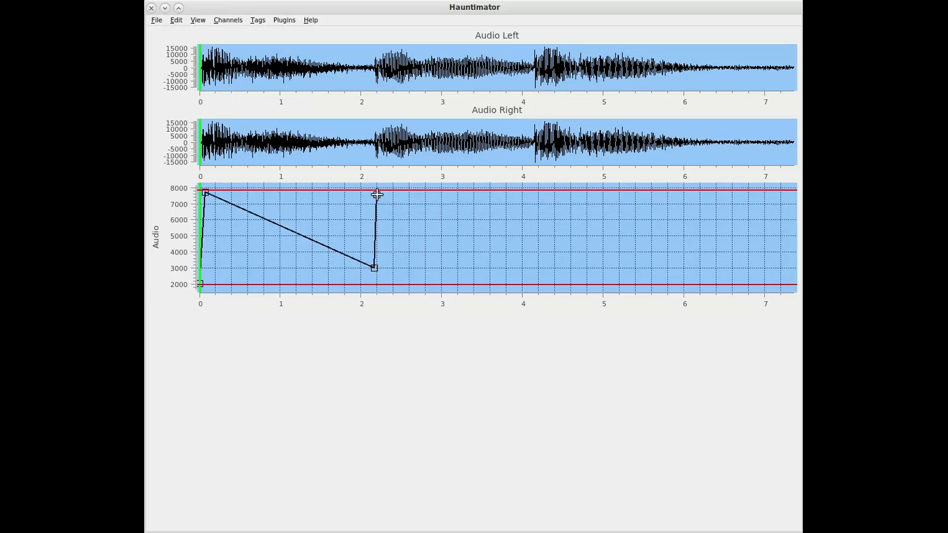
click(530, 249)
drag(530, 249, 529, 250)
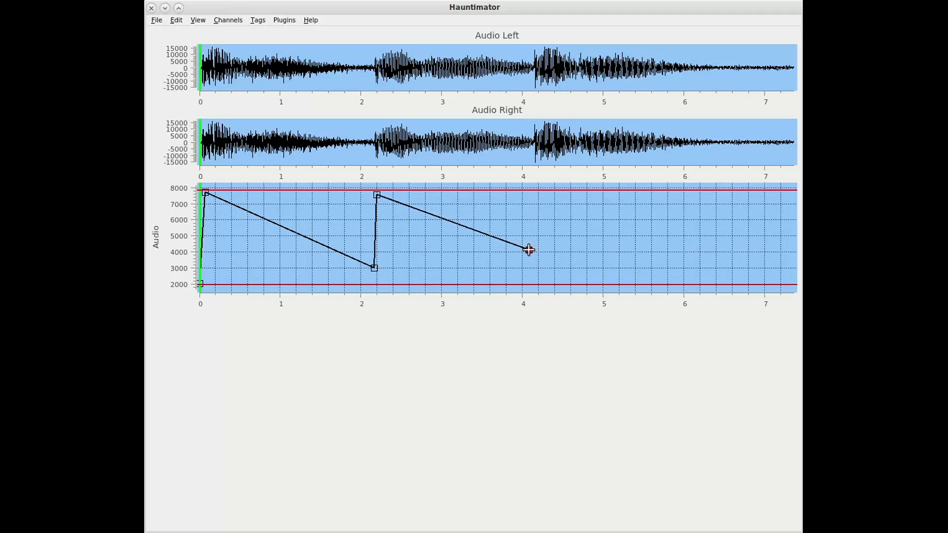
click(532, 195)
click(789, 278)
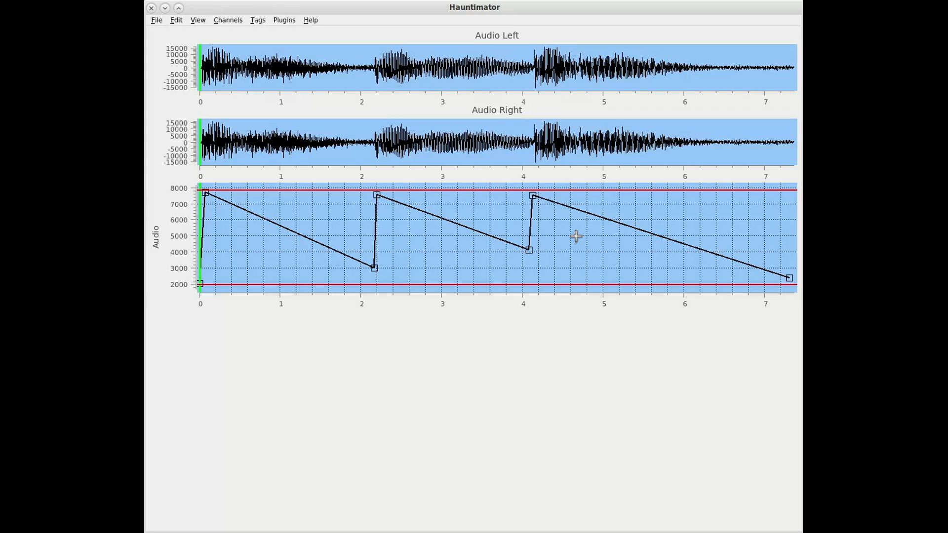
Create a digital channel named D6 and assign it to channel D6
click(228, 20)
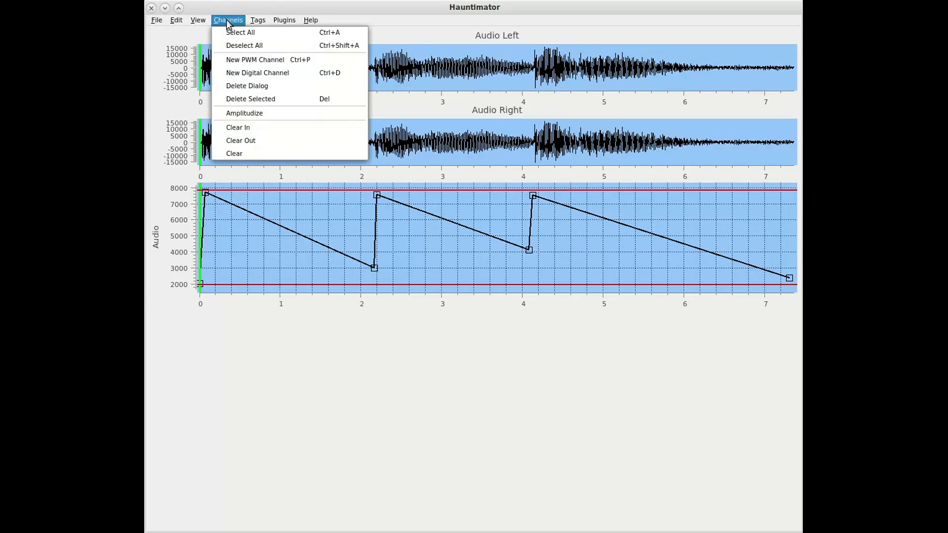
click(238, 72)
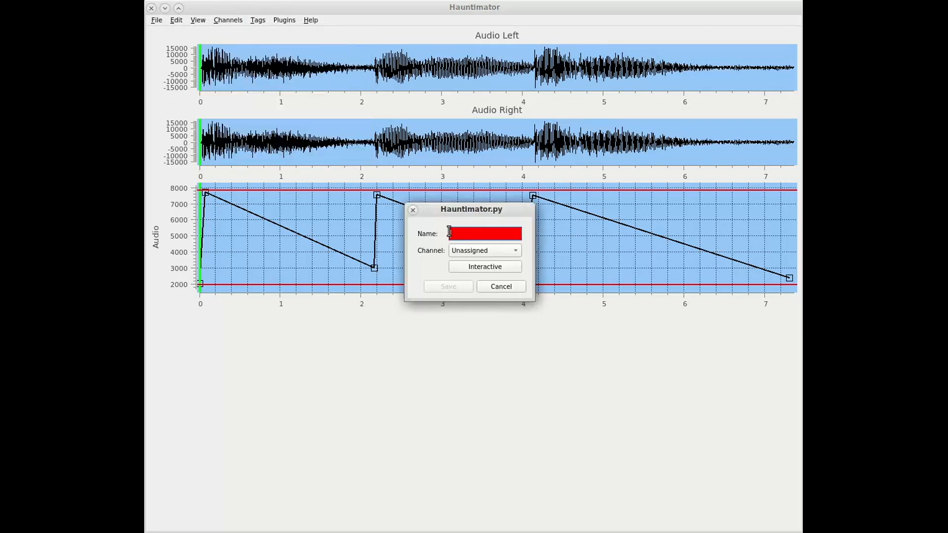
text(D6)
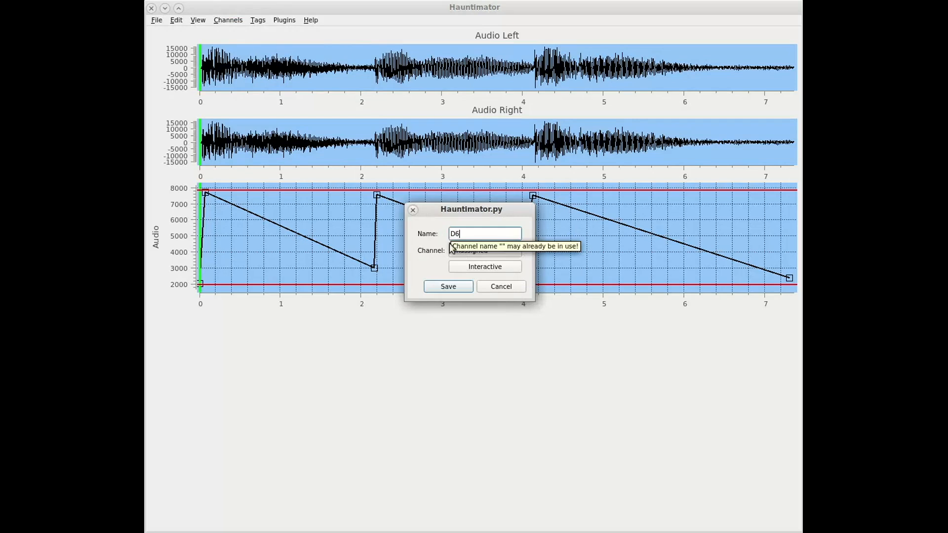
click(469, 249)
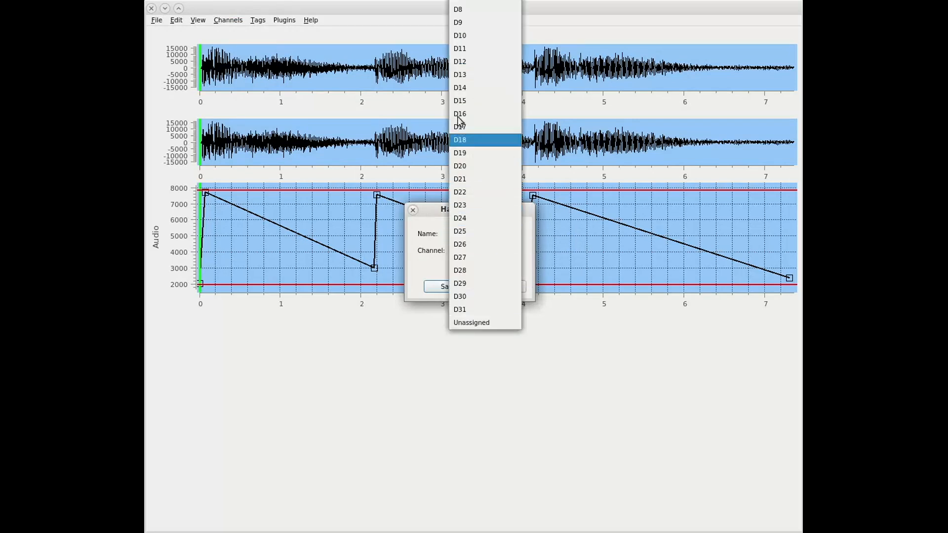
click(465, 0)
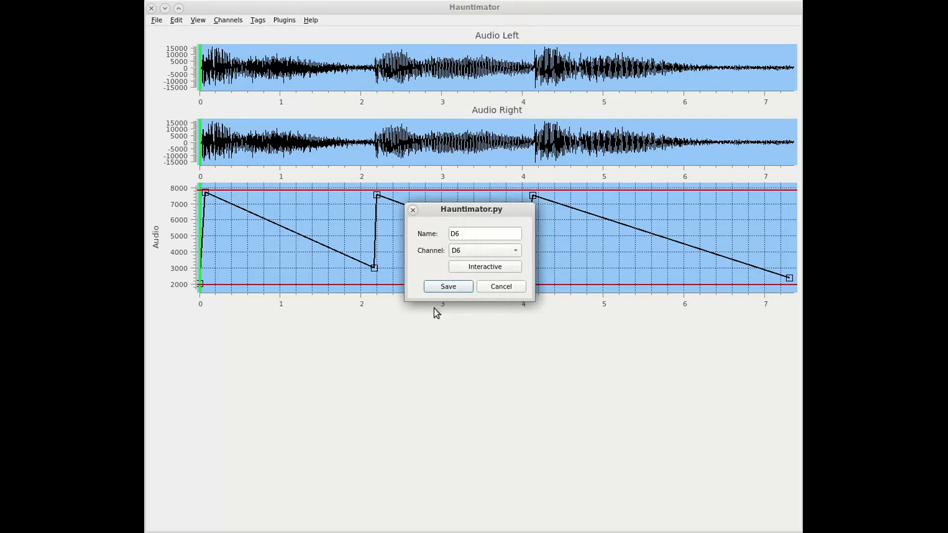
click(449, 288)
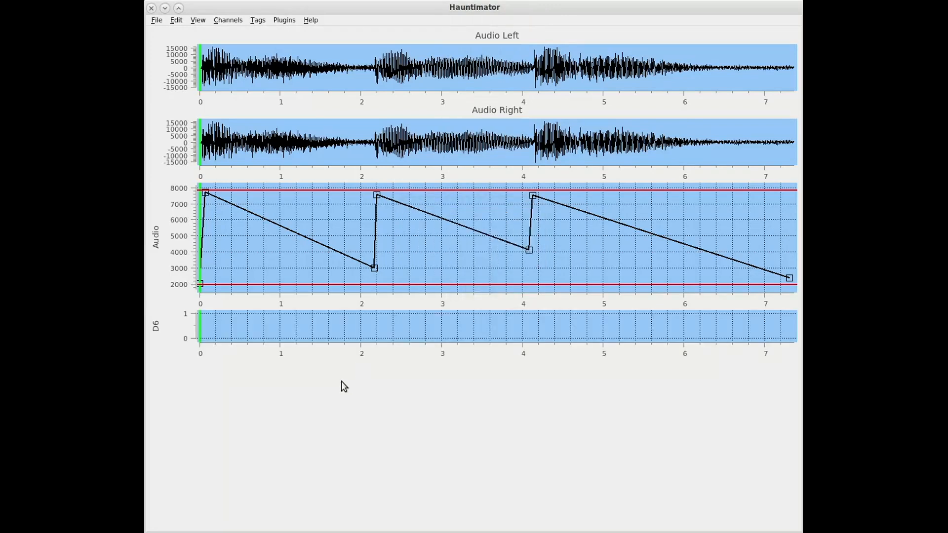
Create a second digital channel named D7 and assign it to channel D7
key(ctrl+d)
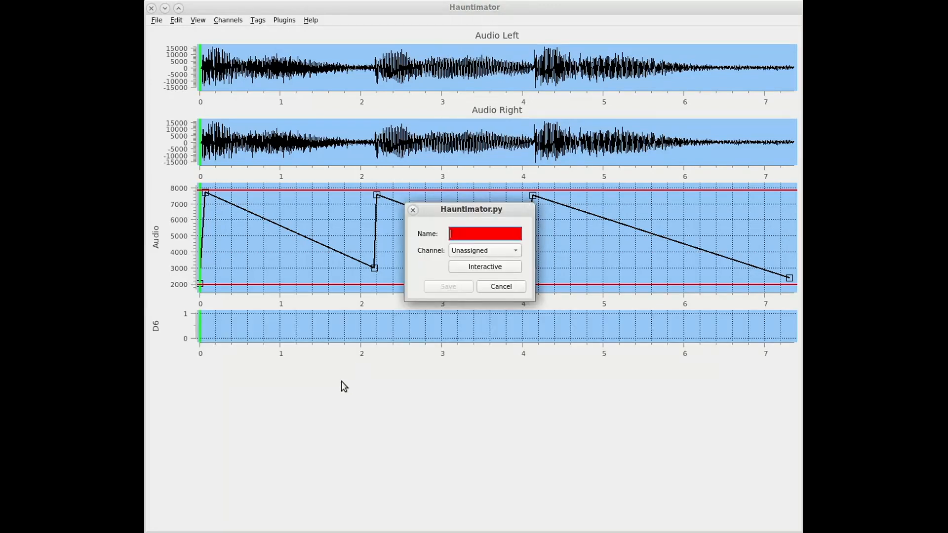
text(D7)
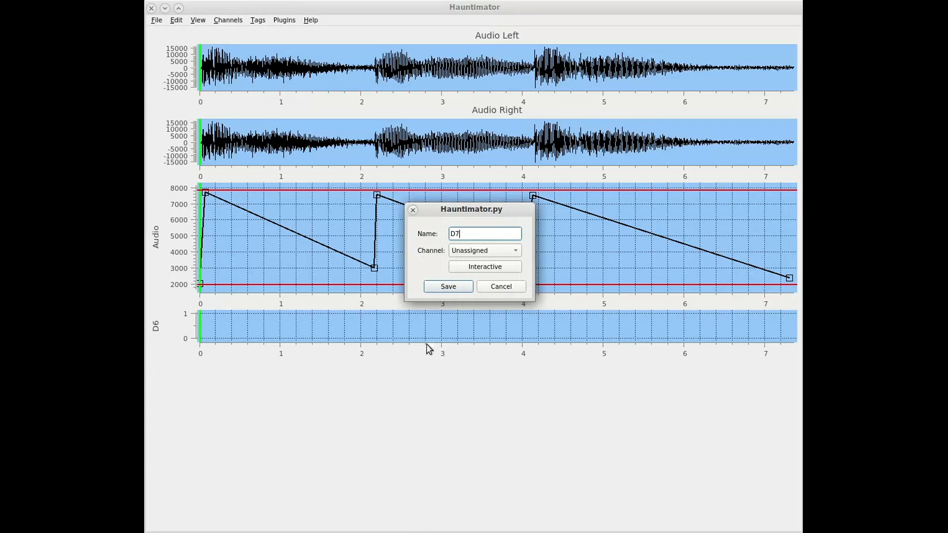
click(484, 249)
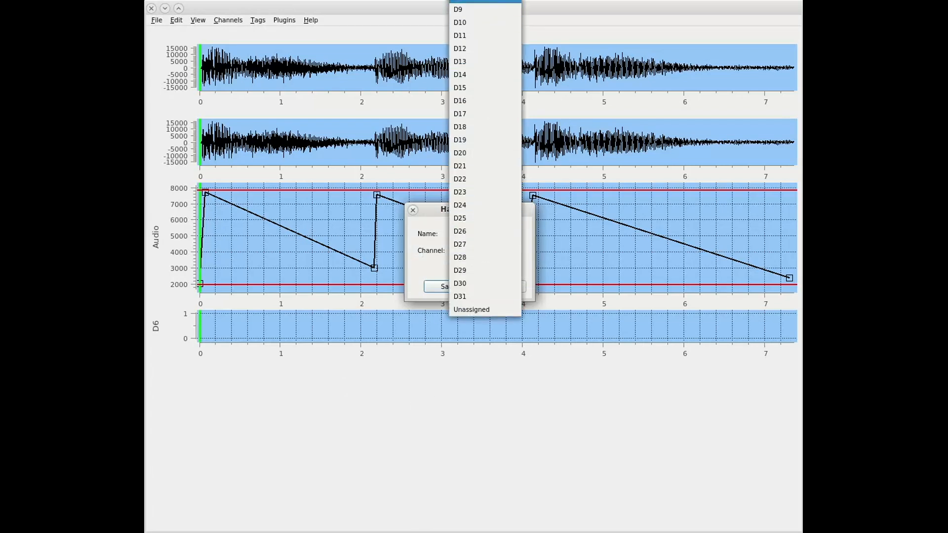
click(457, 0)
click(447, 291)
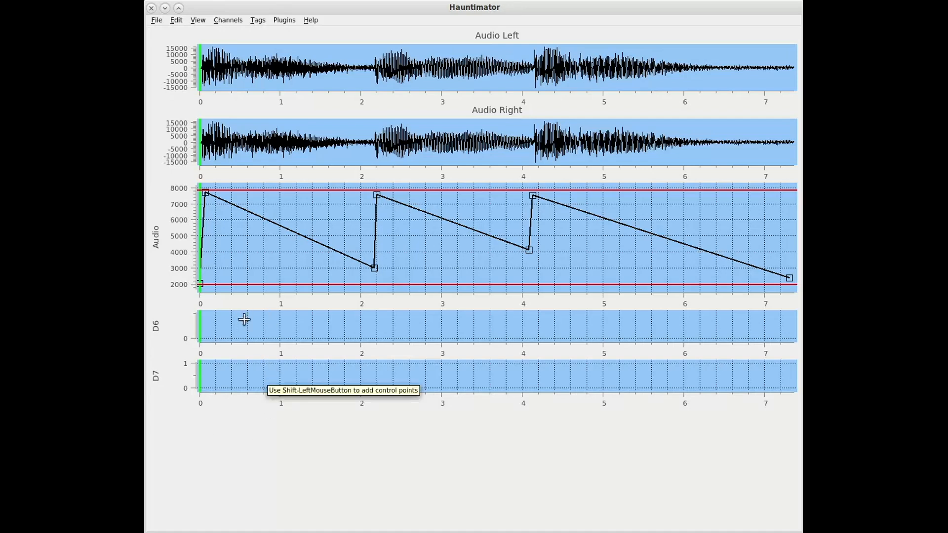
Add points to the D6 channel so it alternates on and off about every second from 0 to 7 s, starting on
click(200, 338)
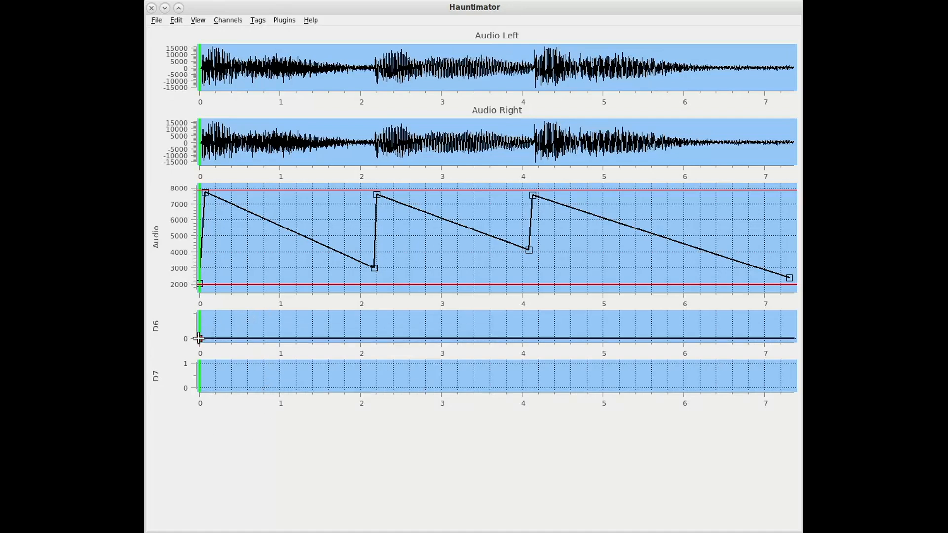
ctrl+click(200, 338)
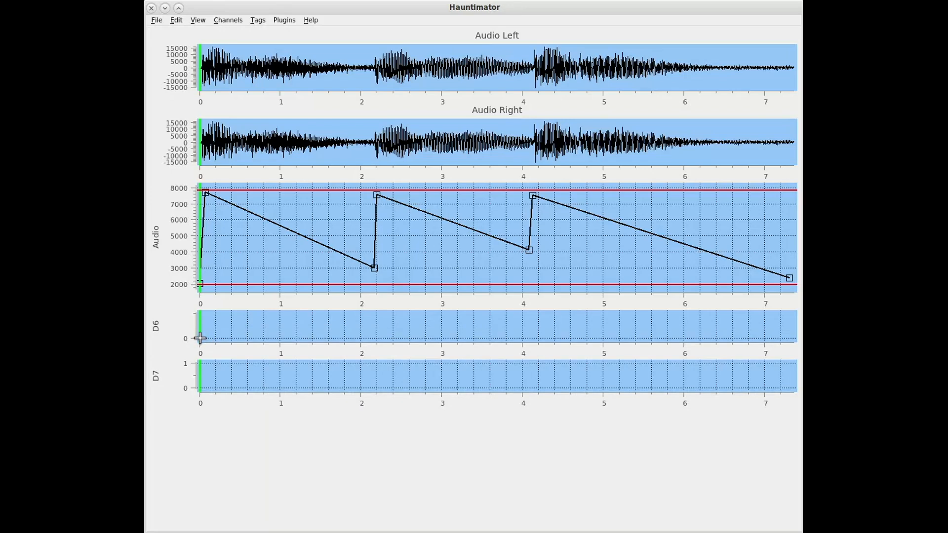
click(200, 339)
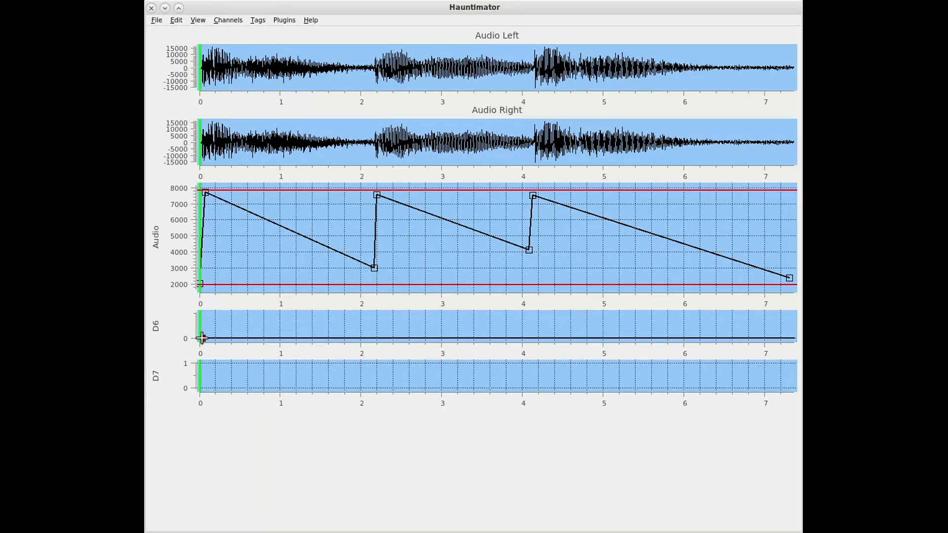
click(202, 313)
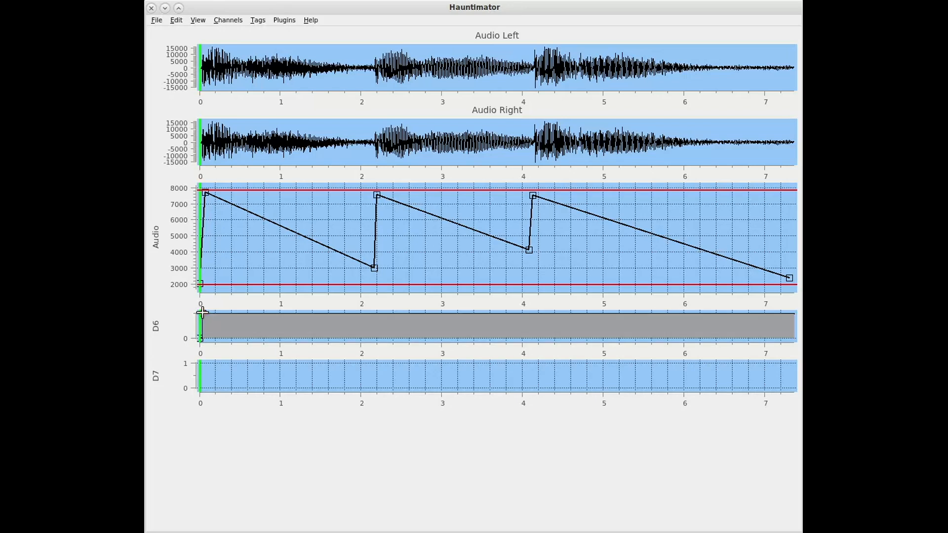
click(280, 337)
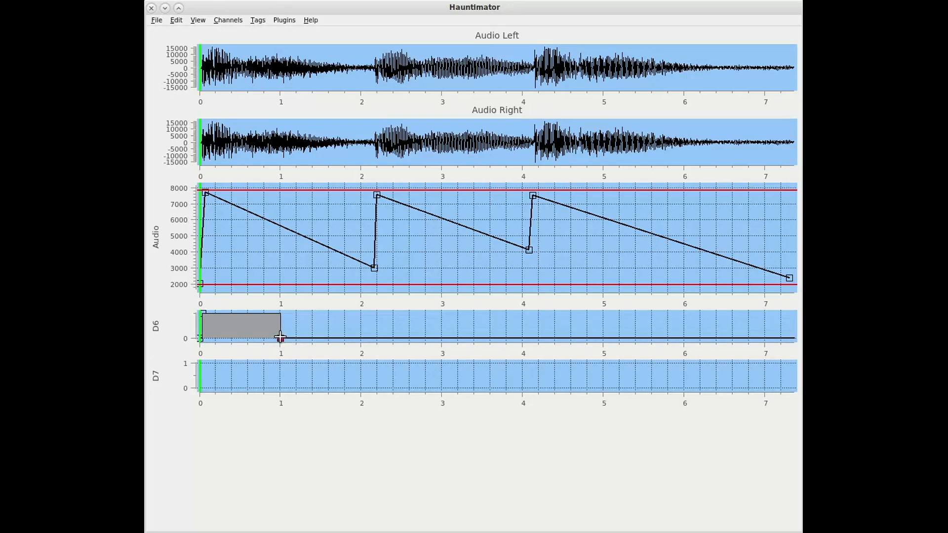
click(360, 314)
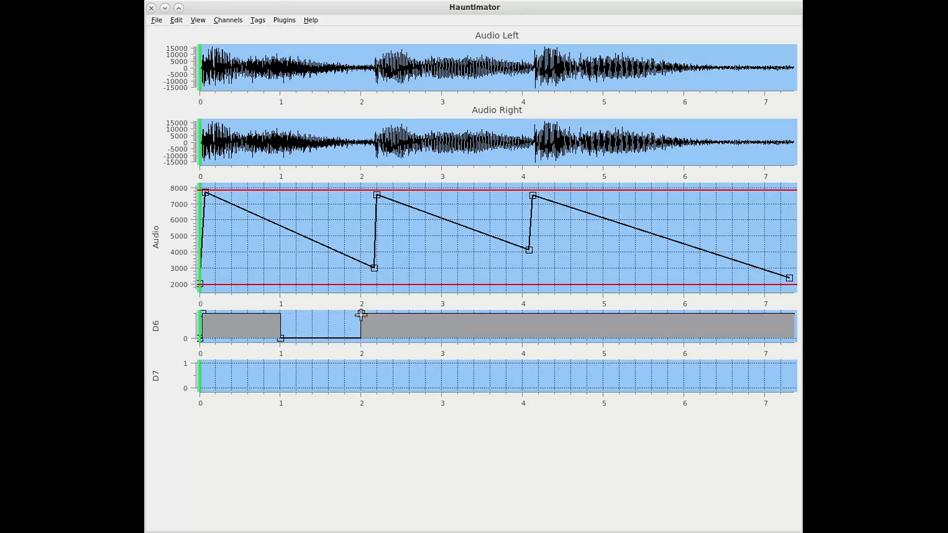
click(442, 337)
click(523, 314)
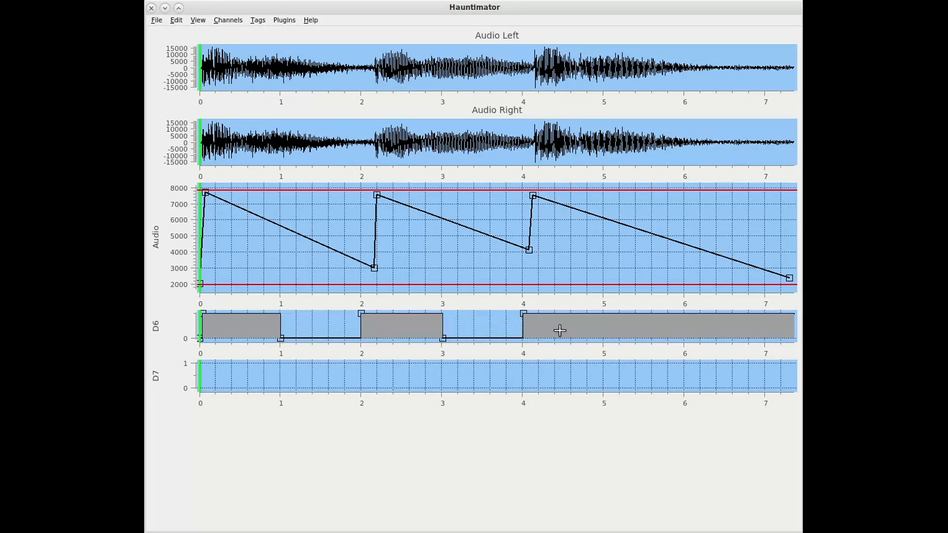
click(603, 338)
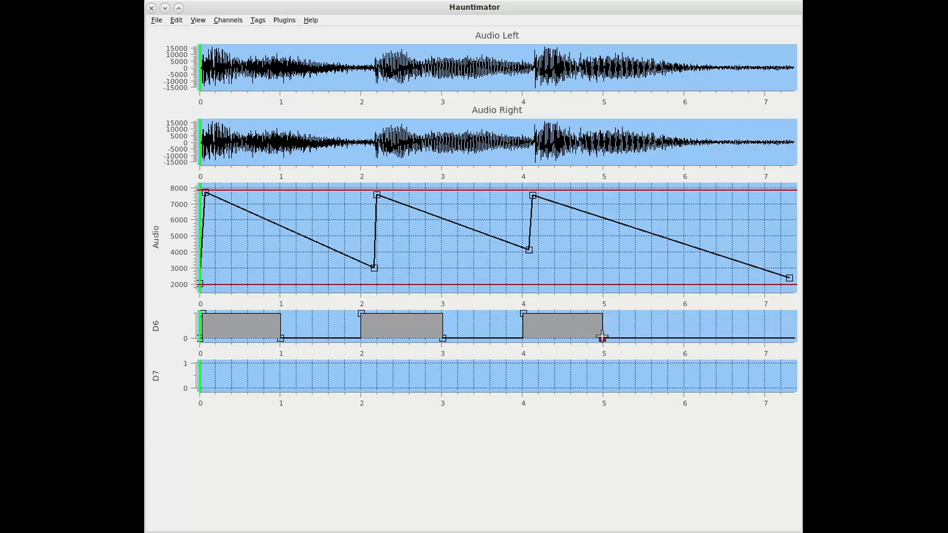
click(683, 313)
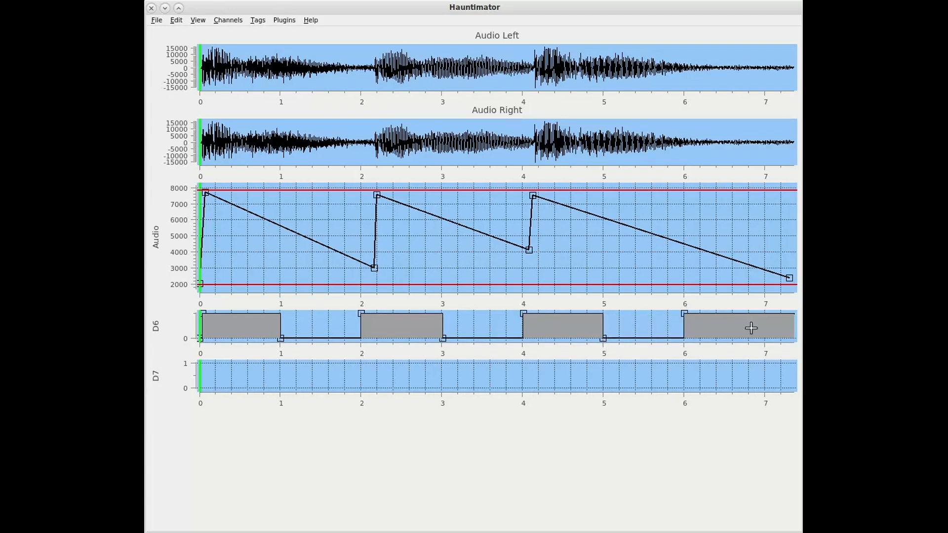
click(765, 338)
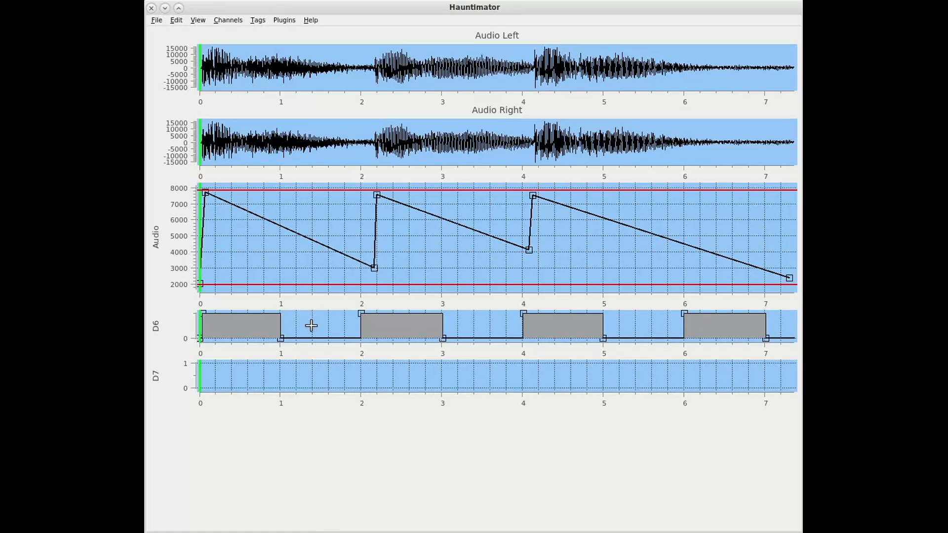
Add points to the D7 channel forming short on pulses of about 0.1 s starting near 1.2, 3.2 and 3.5 s
click(295, 388)
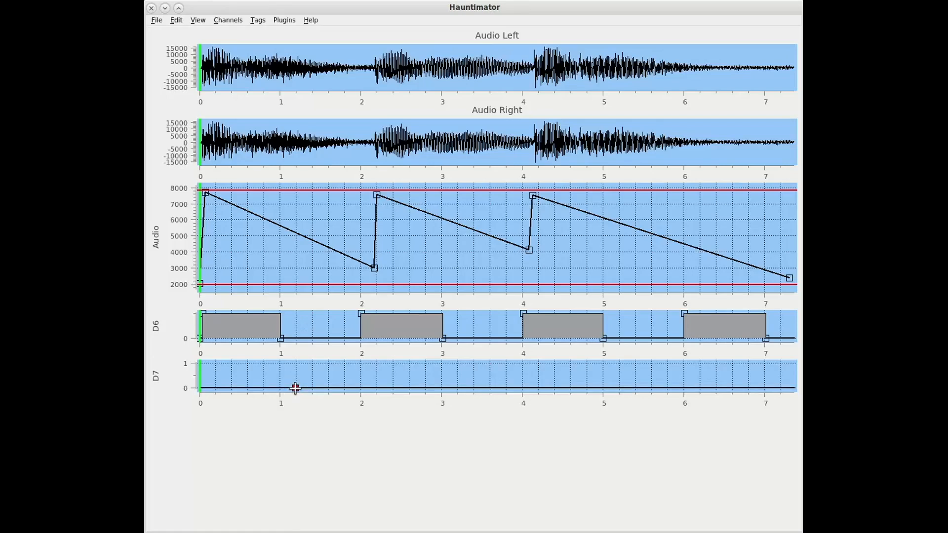
click(296, 363)
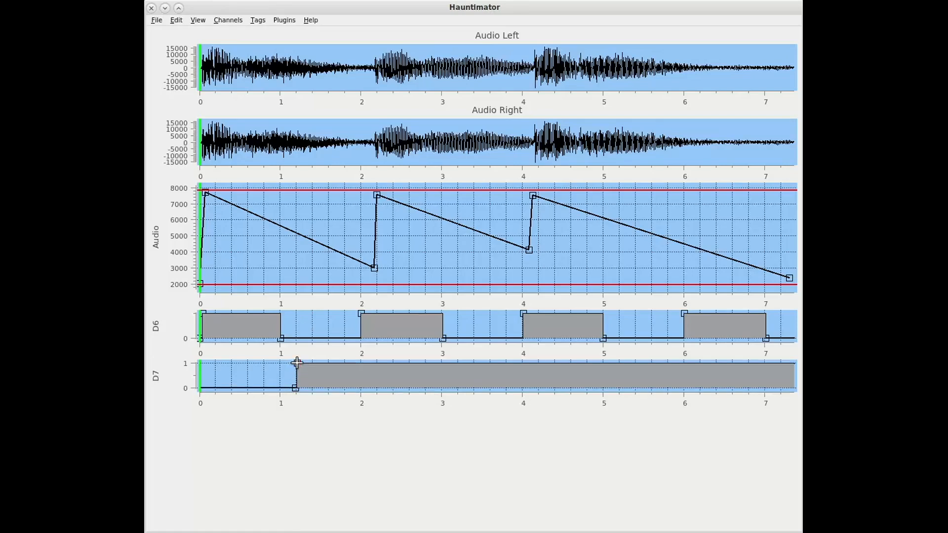
click(302, 388)
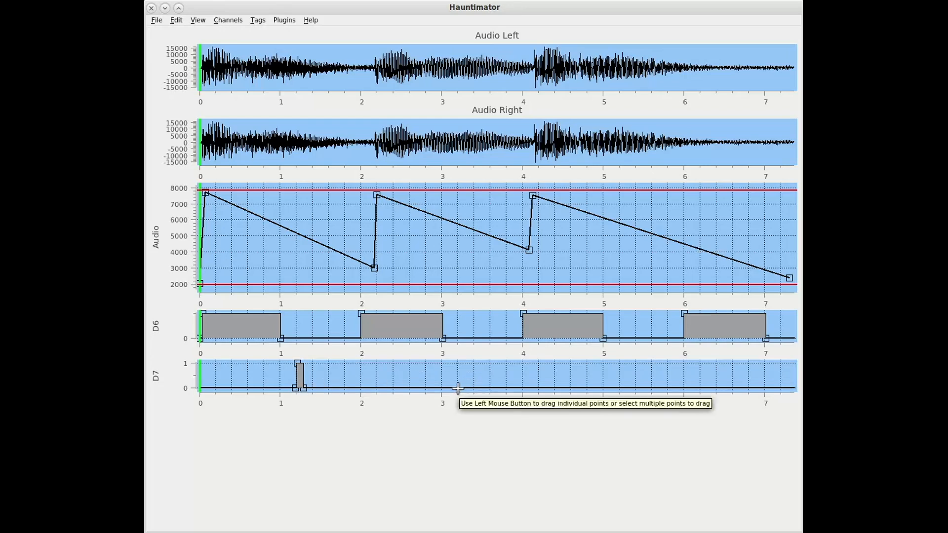
click(457, 364)
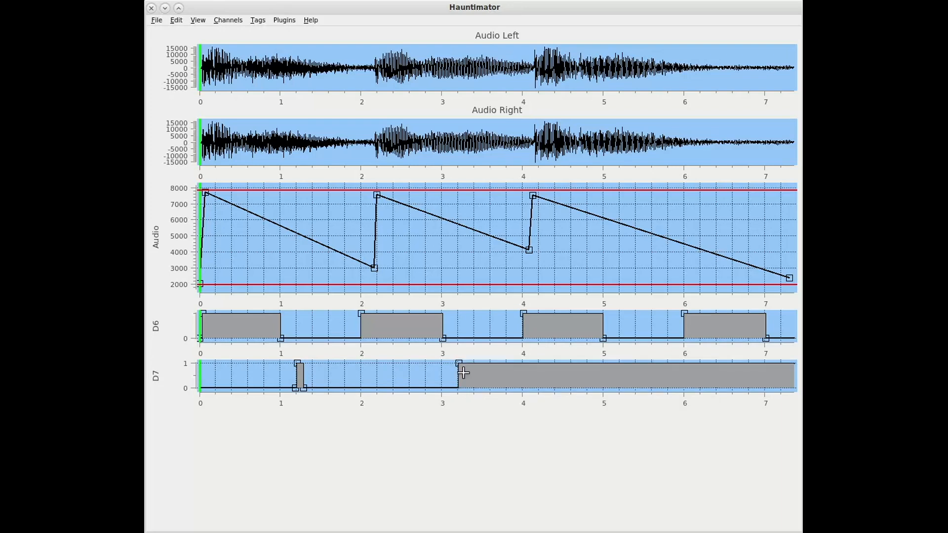
click(465, 387)
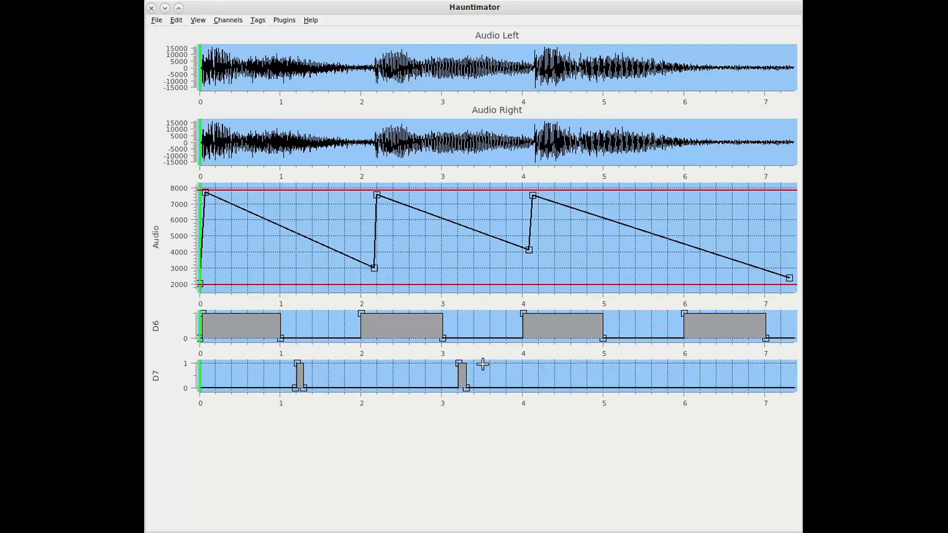
click(482, 363)
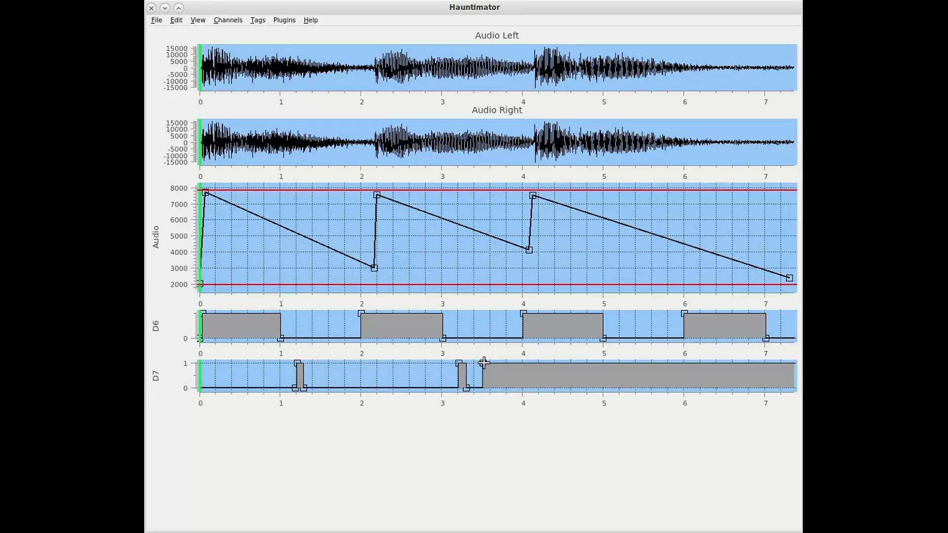
click(488, 387)
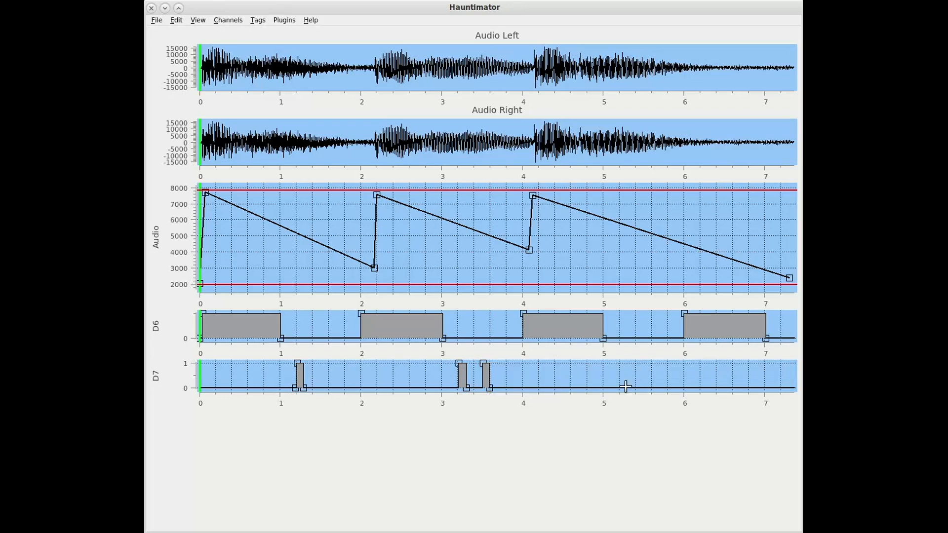
Add three more short on pulses to the D7 channel, starting near 5.2, 5.4 and 5.7 s and ending off near 5.8 s
click(617, 387)
ctrl+click(617, 387)
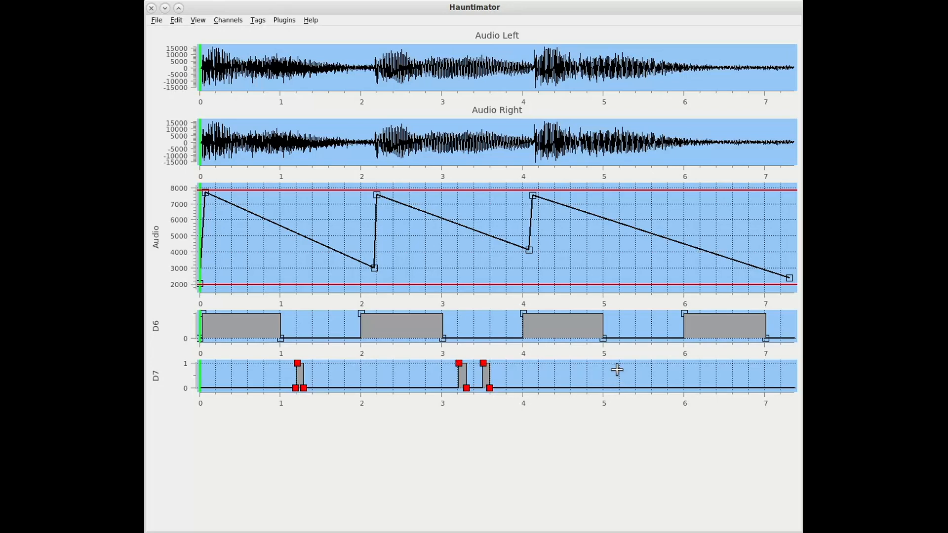
click(618, 383)
drag(617, 387, 616, 371)
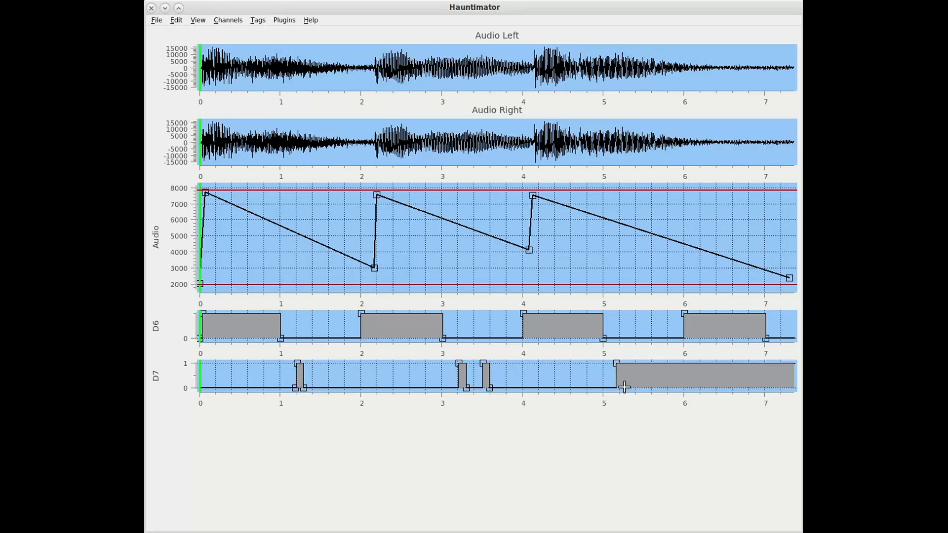
click(627, 388)
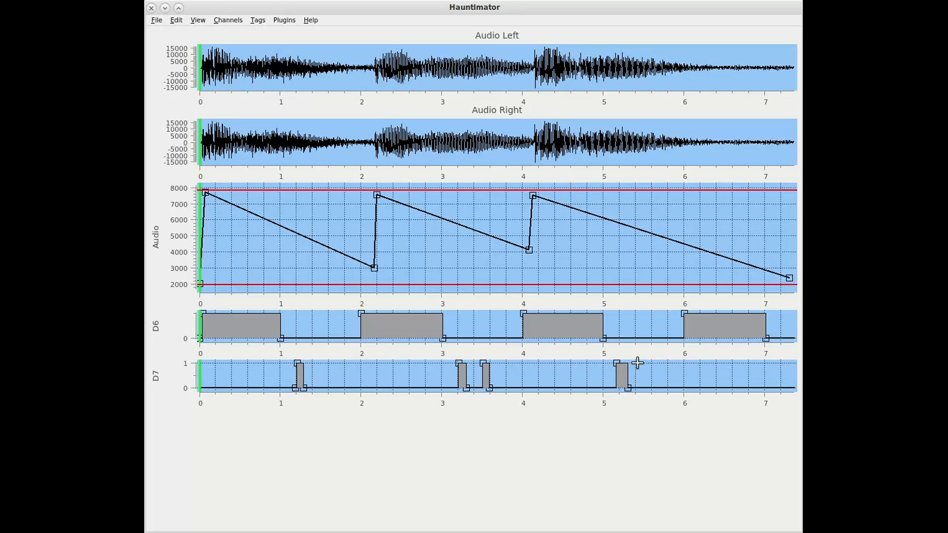
click(637, 363)
click(646, 388)
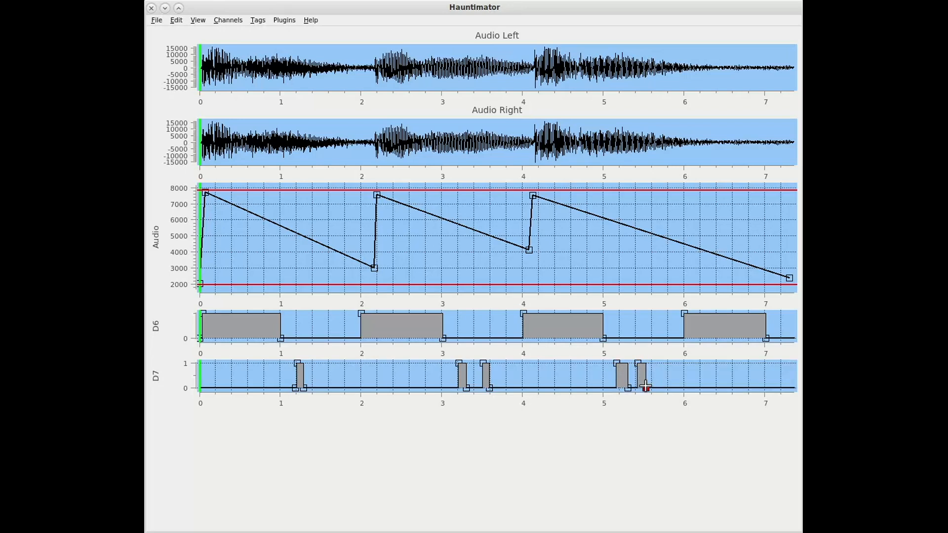
click(657, 363)
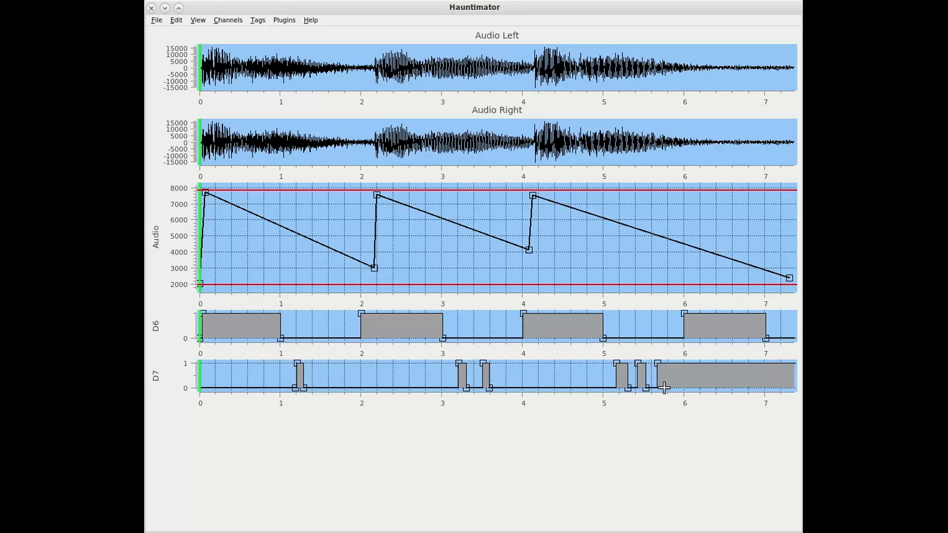
click(664, 388)
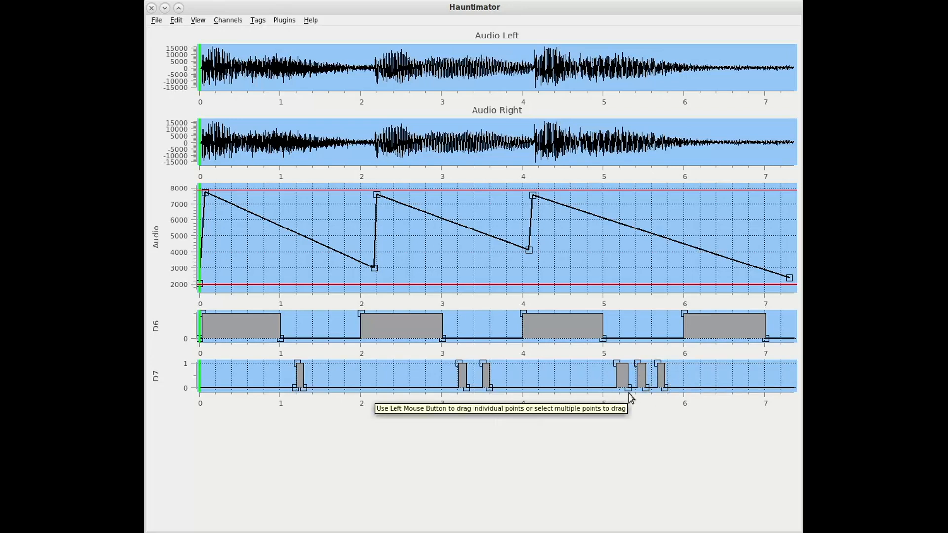